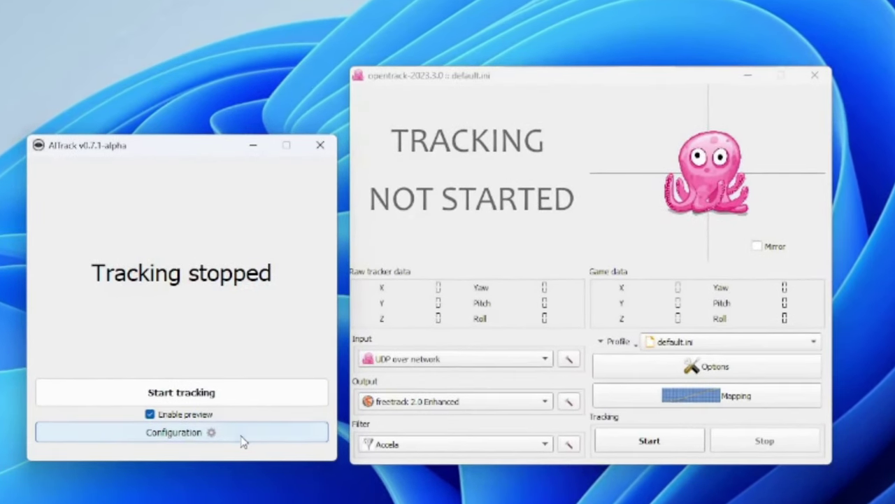
Open AITrack's configuration, choose Camera 0 as the camera, and check the IP address of the remote OpenTrack client.
left_click(243, 440)
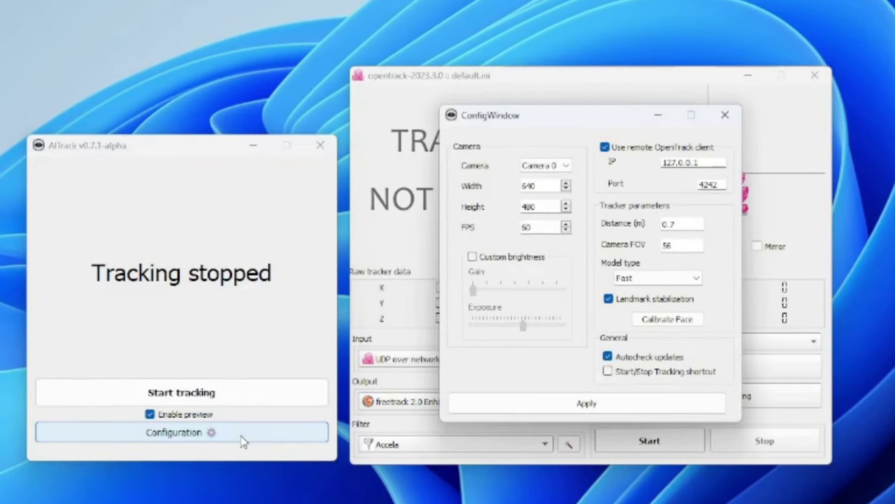
left_click(532, 167)
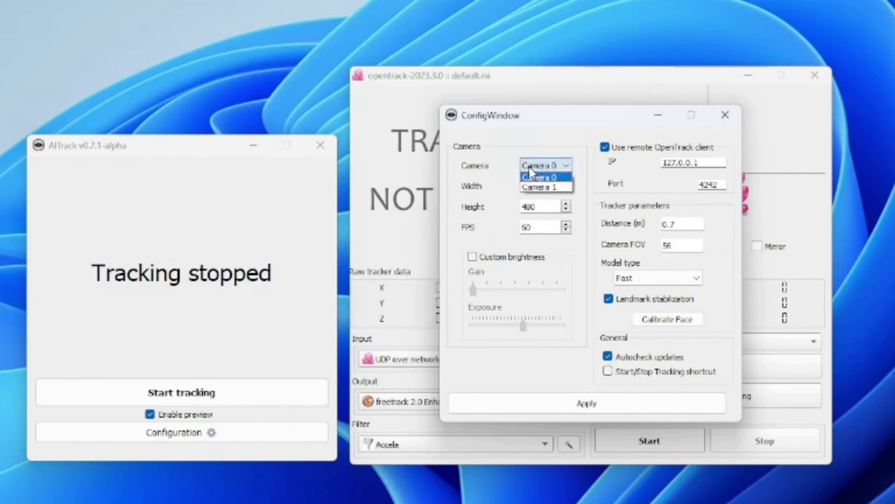
left_click(532, 174)
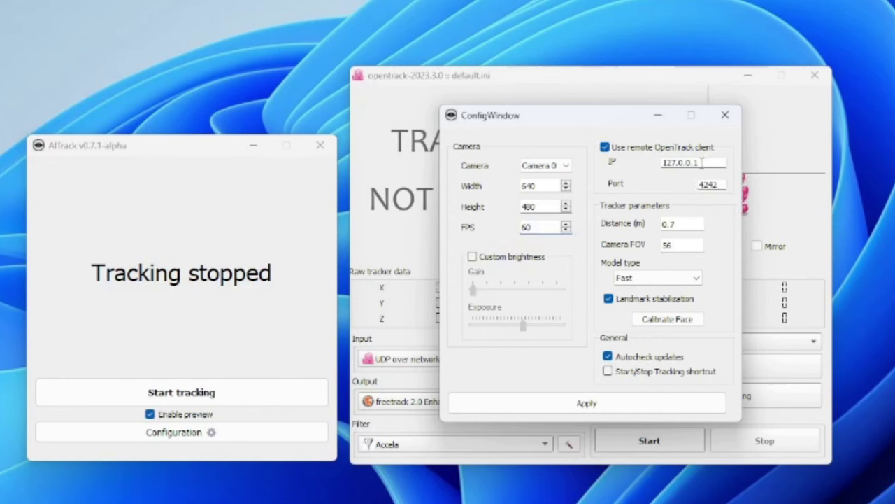
left_click_drag(702, 163, 661, 165)
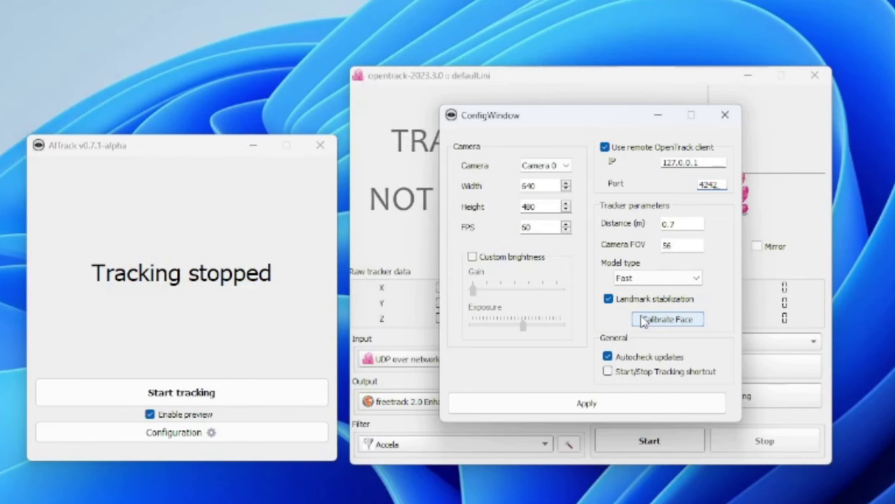
Run AITrack's face calibration while looking directly at the camera and acknowledge its completion.
left_click(643, 321)
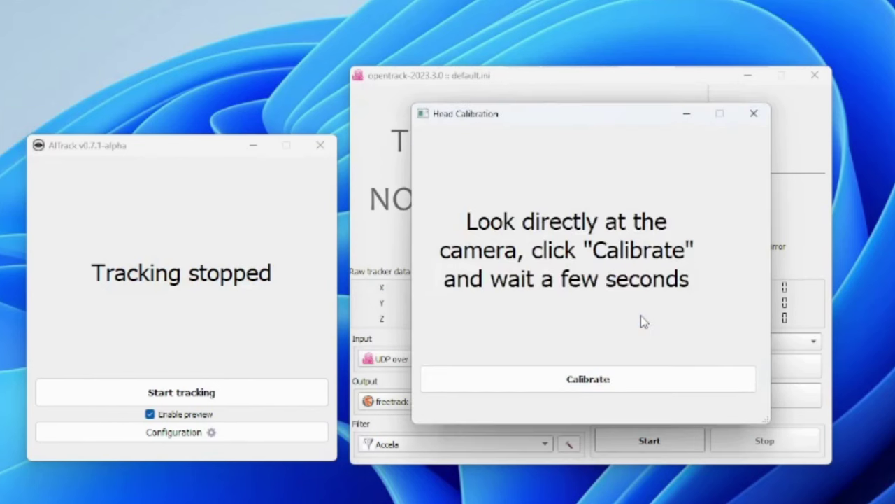
left_click(627, 380)
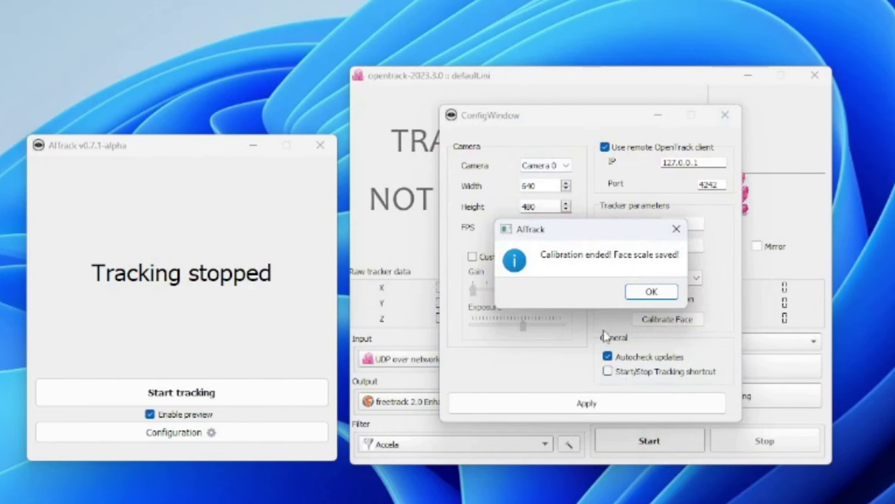
left_click(644, 294)
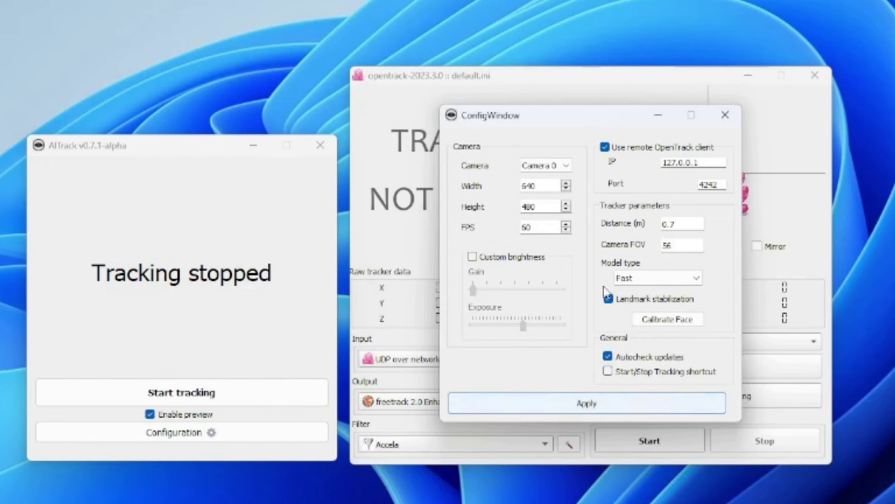
Review the available cameras, keep Camera 0, apply the AITrack configuration and close it.
left_click(565, 166)
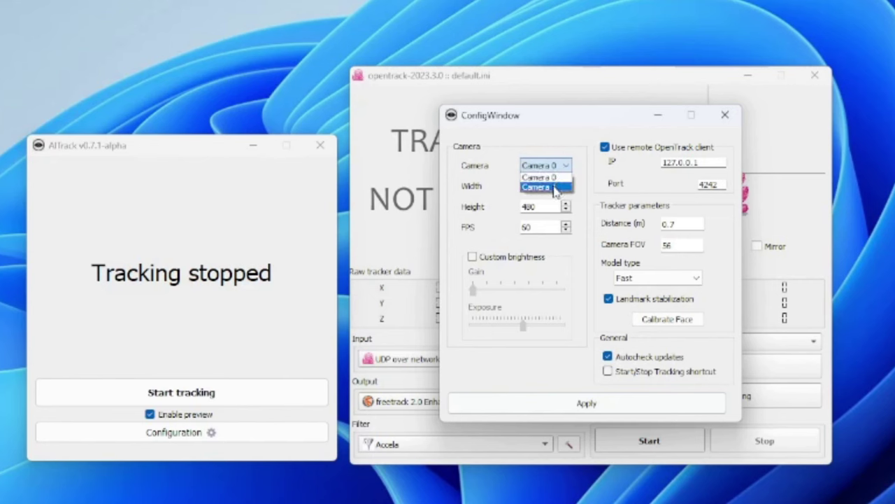
left_click(616, 180)
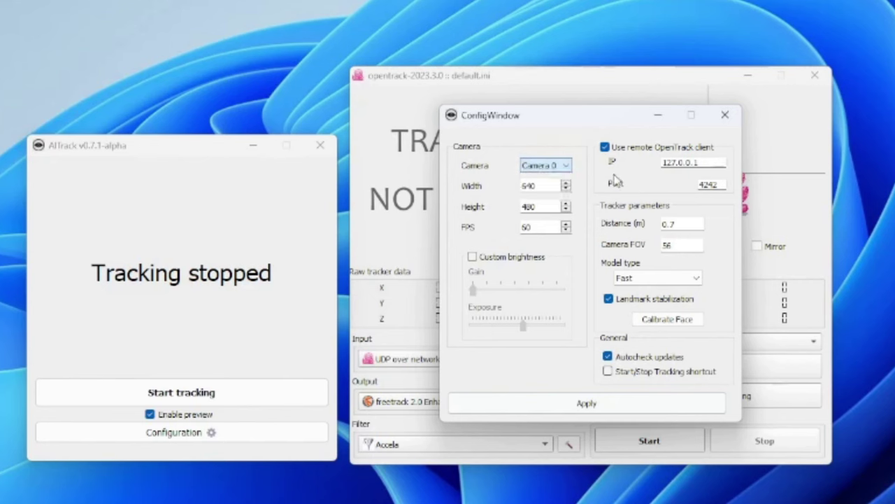
left_click(587, 416)
left_click(571, 162)
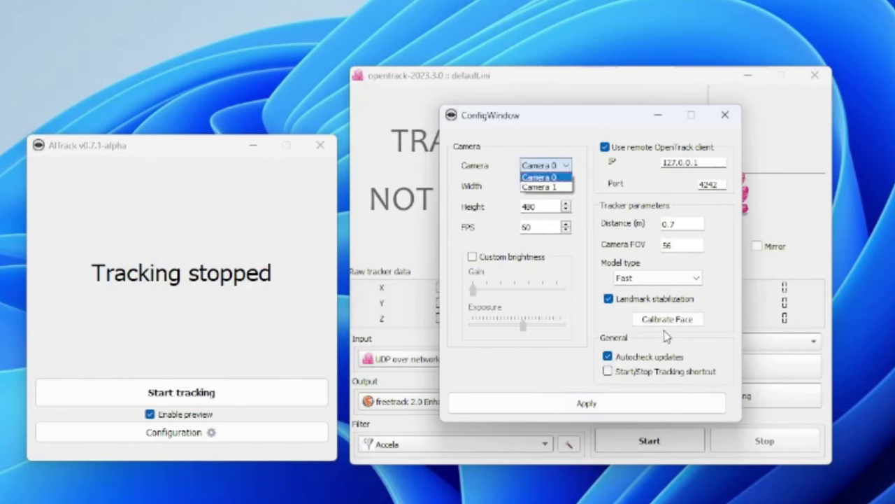
left_click(629, 411)
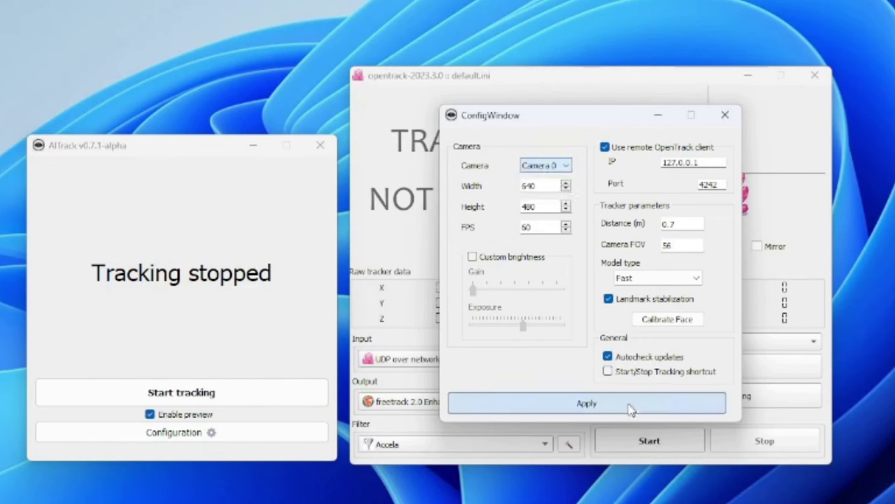
left_click(578, 400)
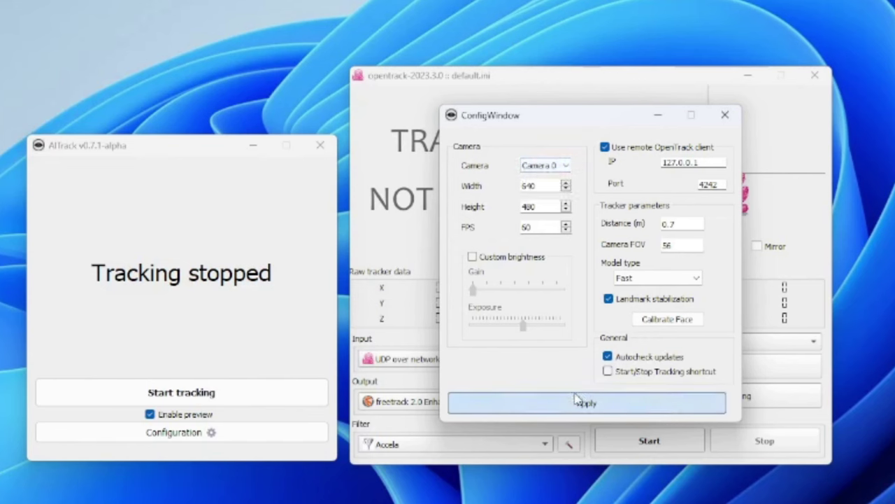
left_click(728, 116)
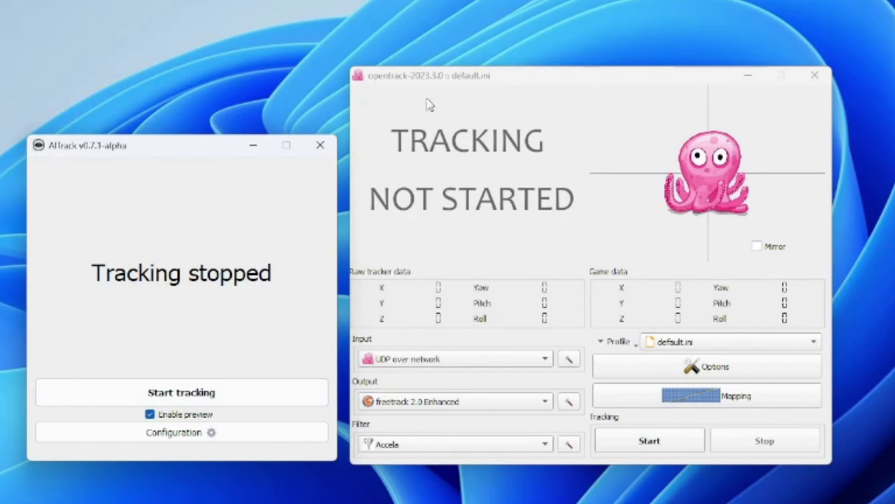
Review opentrack's available input trackers and its options for shortcuts, output axes, relative translation, game detection and filtering.
left_click(509, 358)
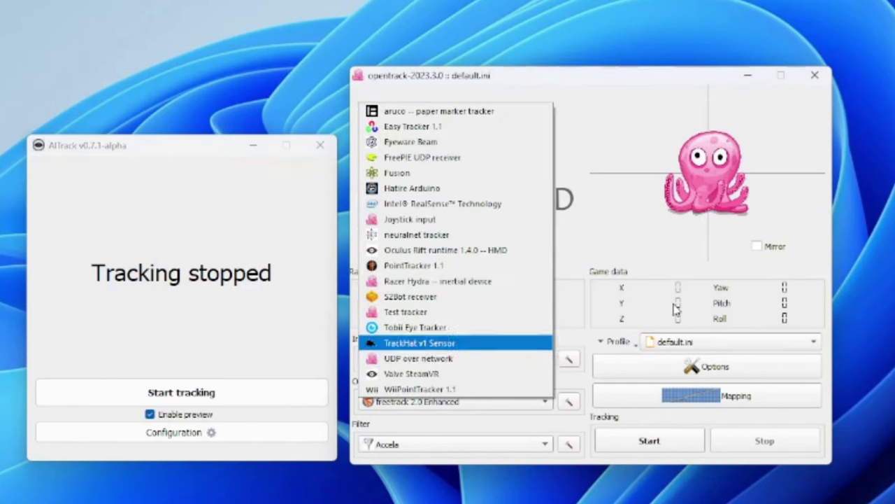
left_click(590, 260)
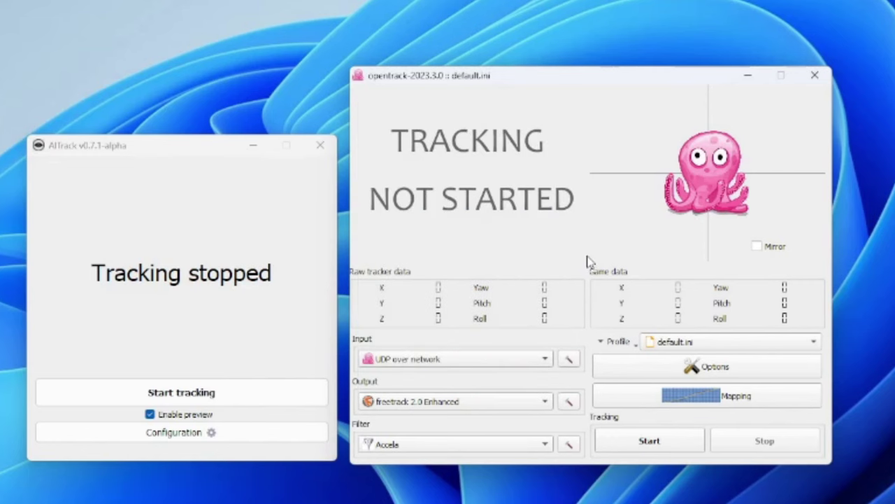
left_click(673, 367)
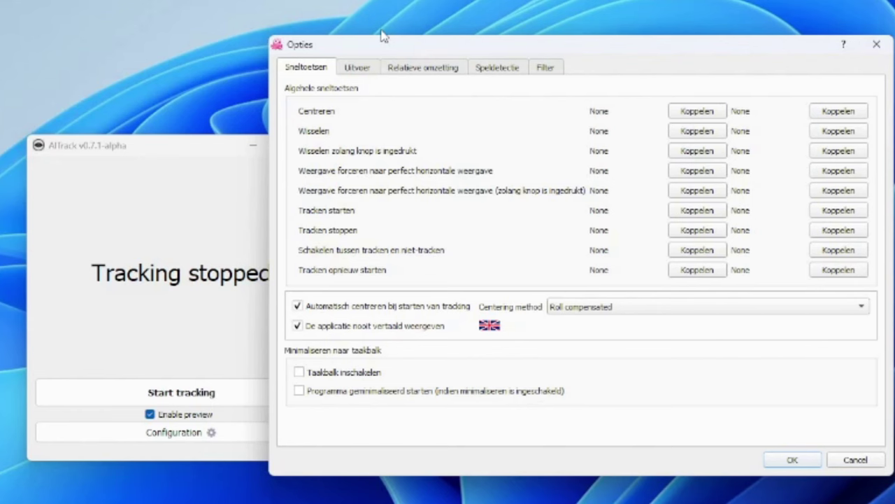
left_click(360, 71)
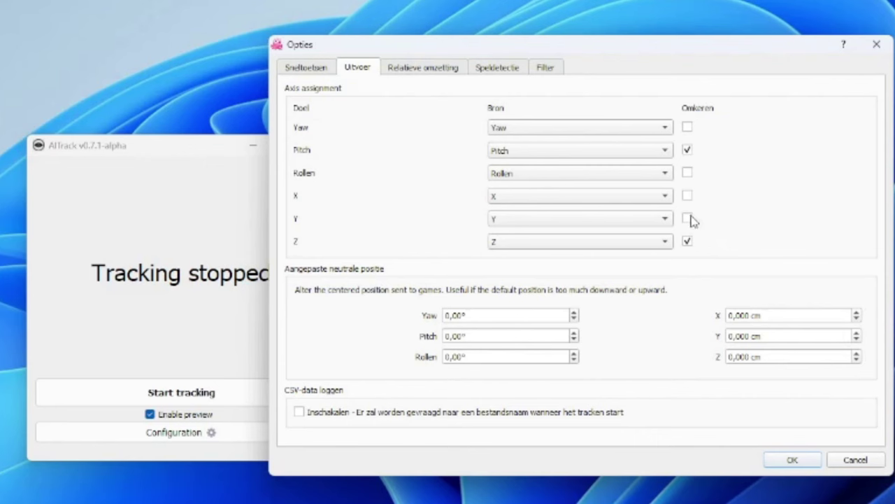
left_click(420, 68)
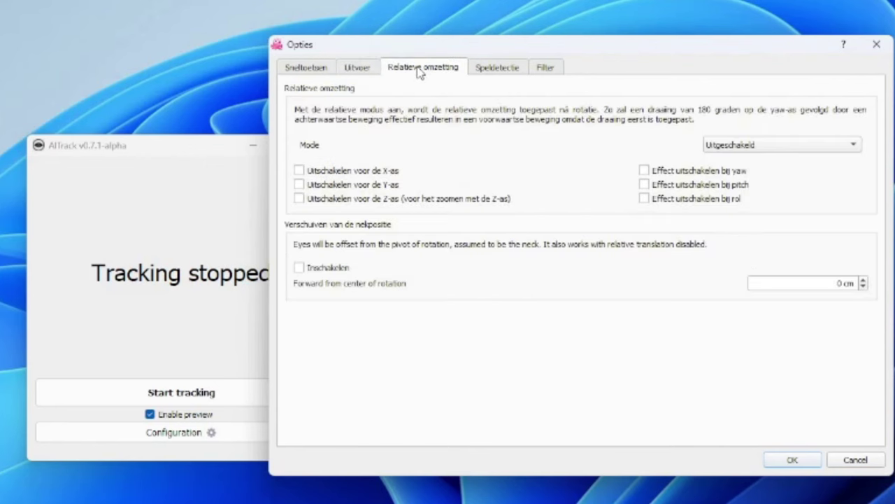
left_click(518, 70)
left_click(547, 70)
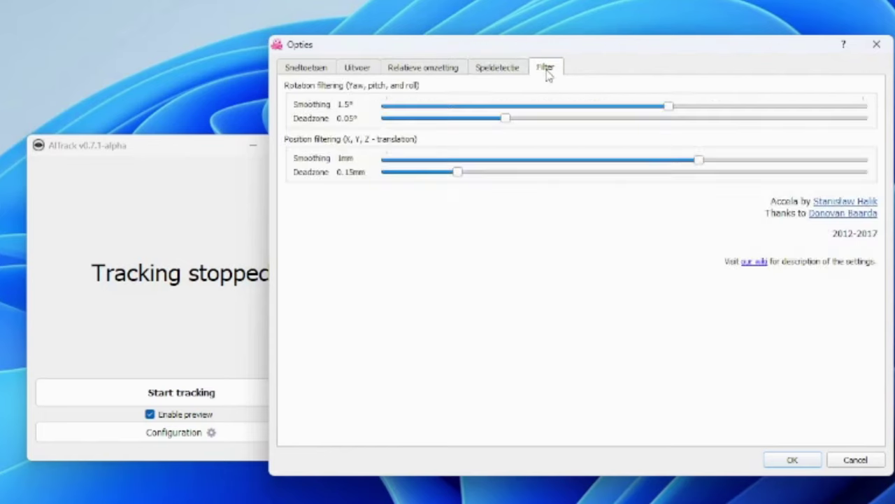
left_click(303, 70)
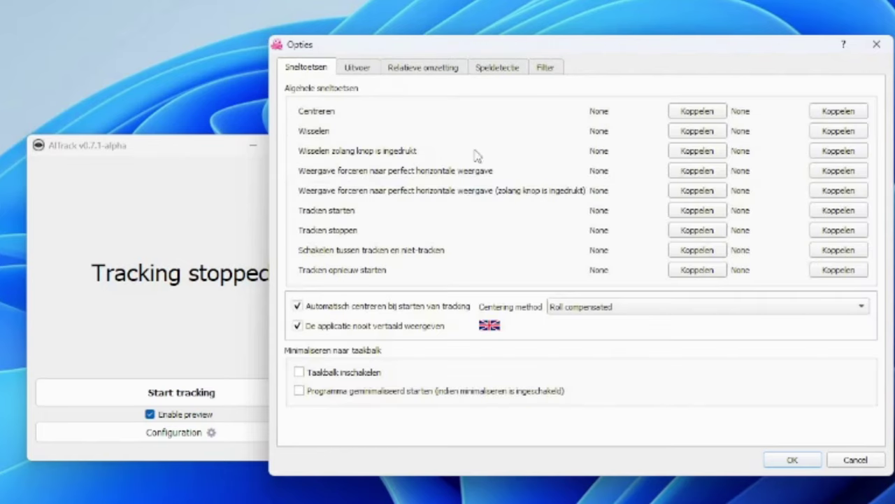
left_click(791, 461)
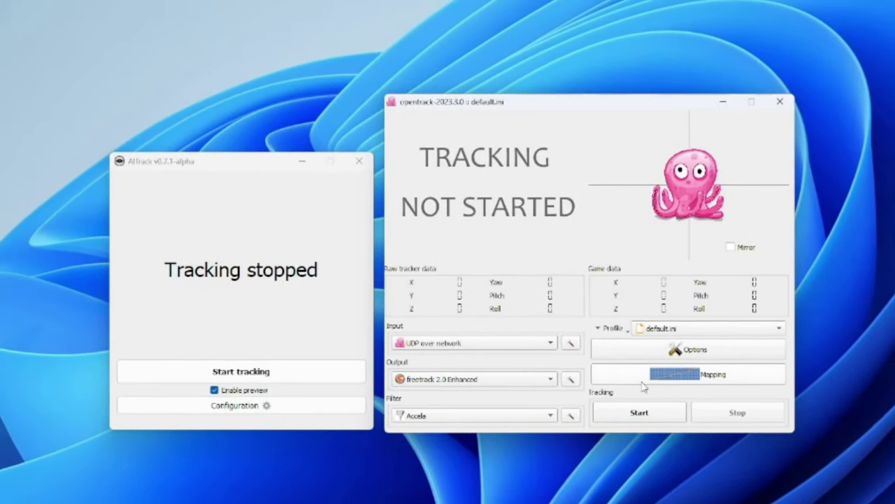
Open the Yaw mapping with its 90° maximum input and add a curve point at about 28° input and 75° output.
left_click(640, 377)
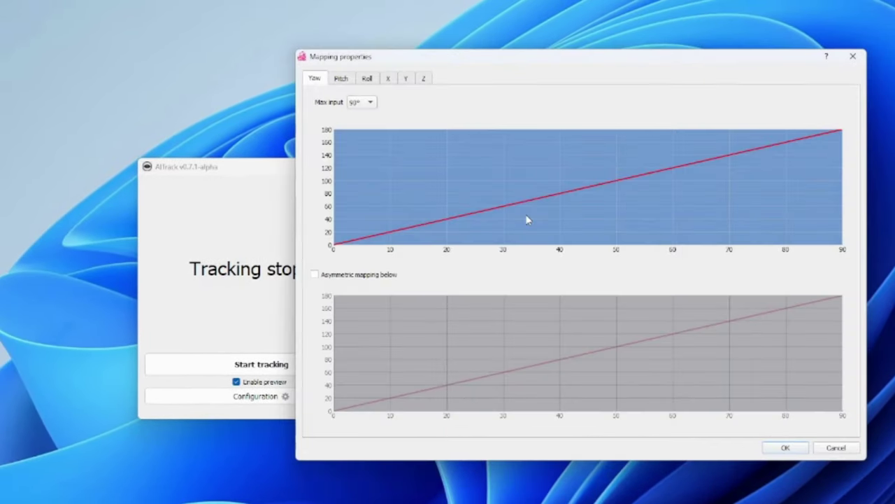
left_click(363, 102)
left_click(412, 114)
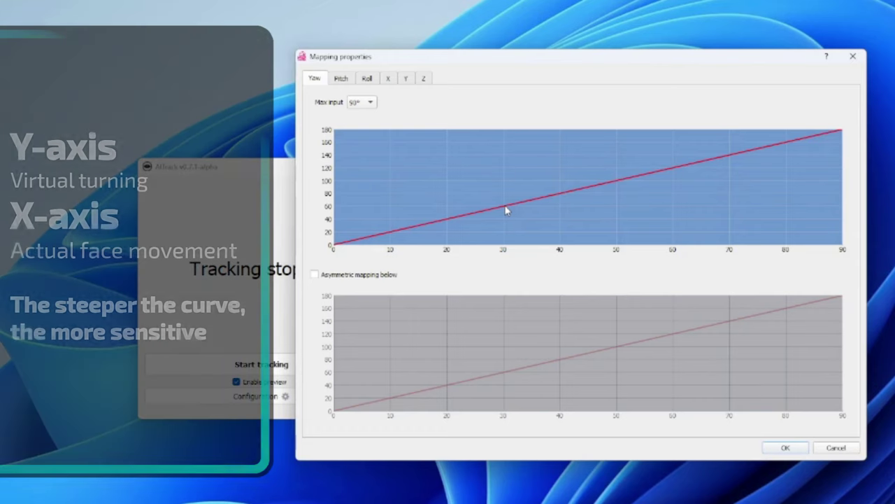
left_click(506, 207)
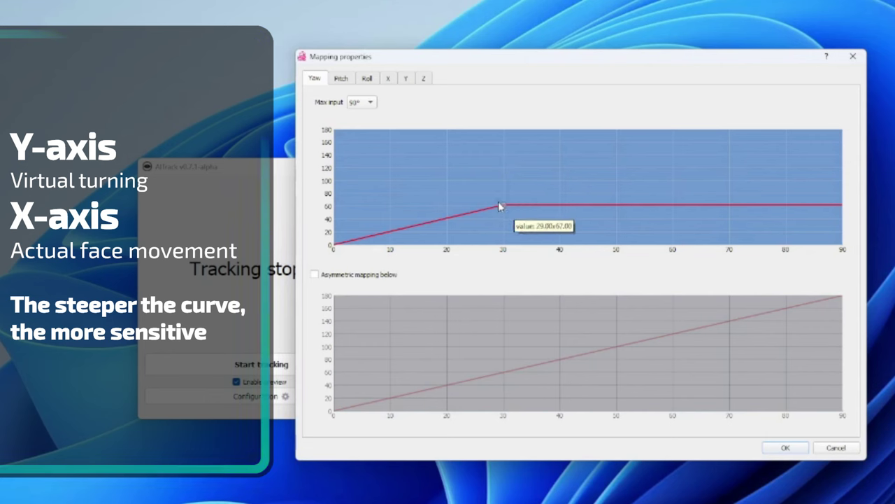
left_click_drag(504, 204, 504, 166)
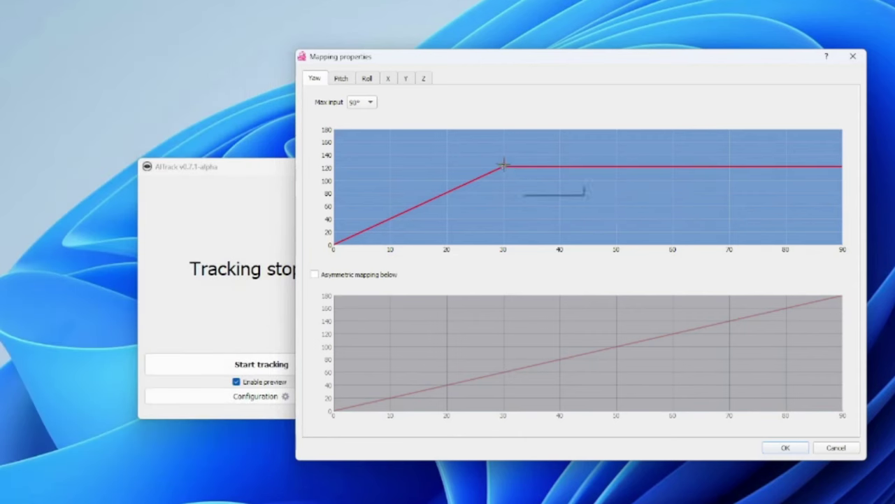
left_click_drag(504, 167, 496, 198)
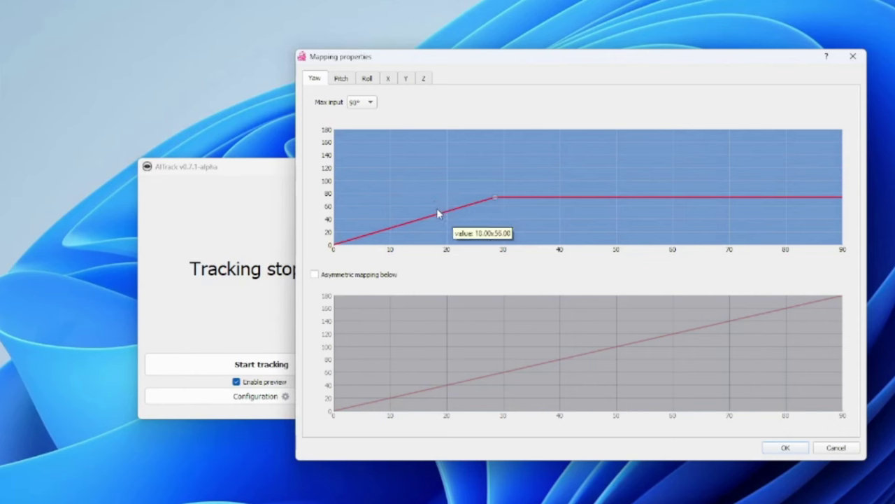
Add Yaw curve points near 12×28, 18×50 and 89×172, raise the existing 28° point to about 30×144, and accept the mapping.
left_click(403, 225)
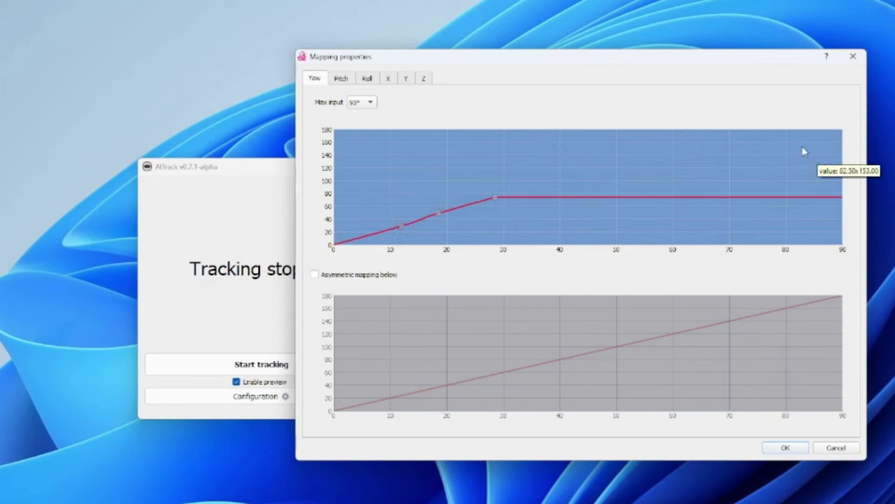
left_click(837, 139)
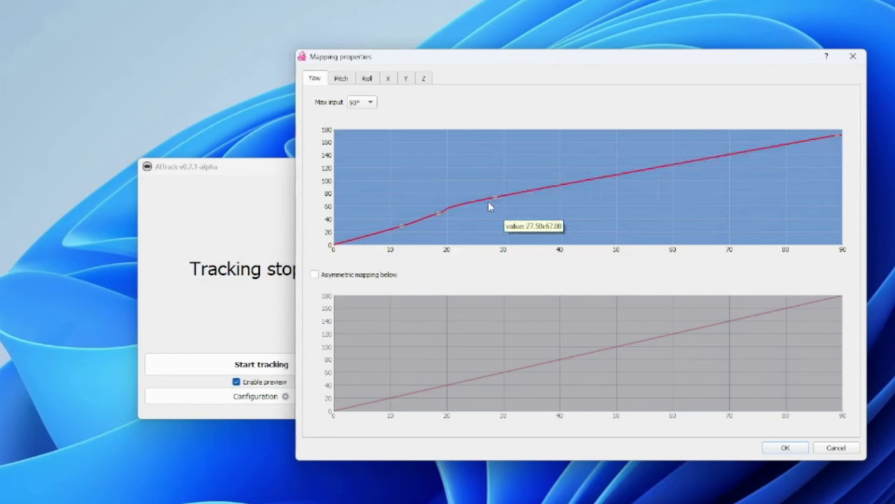
left_click_drag(494, 202, 503, 153)
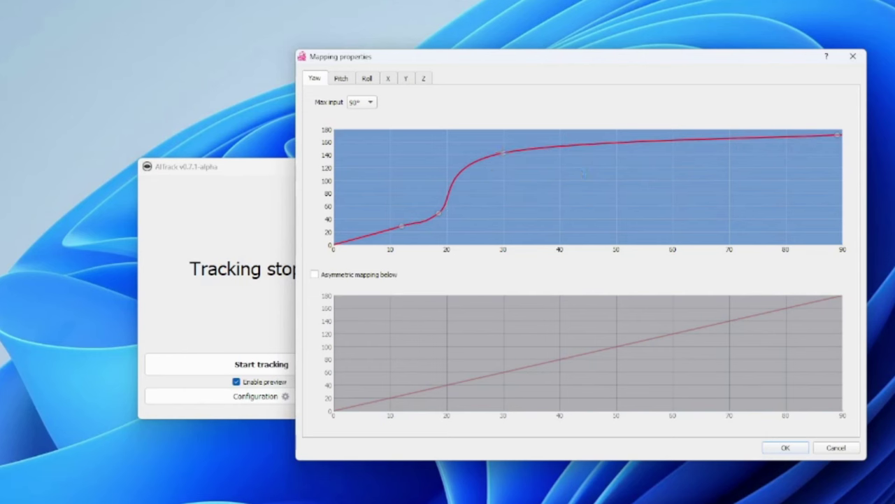
left_click(783, 448)
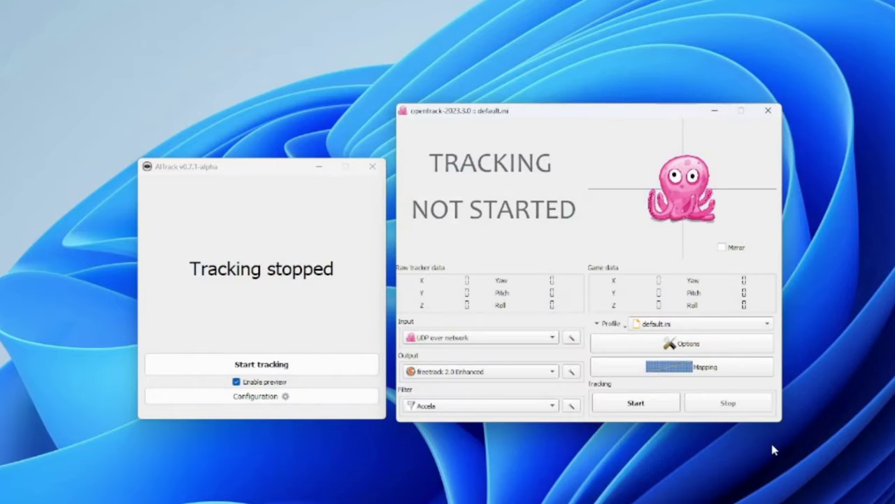
Start tracking in both AITrack and opentrack, and switch to the running Assetto Corsa Competizione game.
left_click(307, 364)
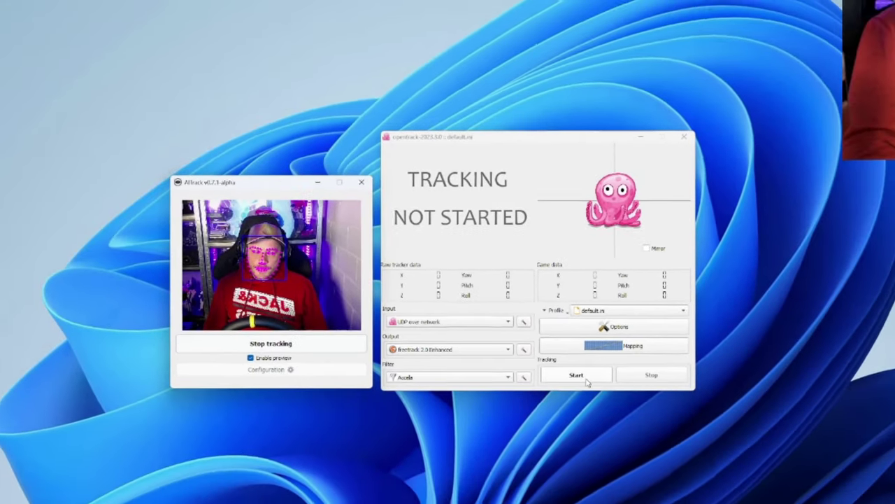
left_click(633, 402)
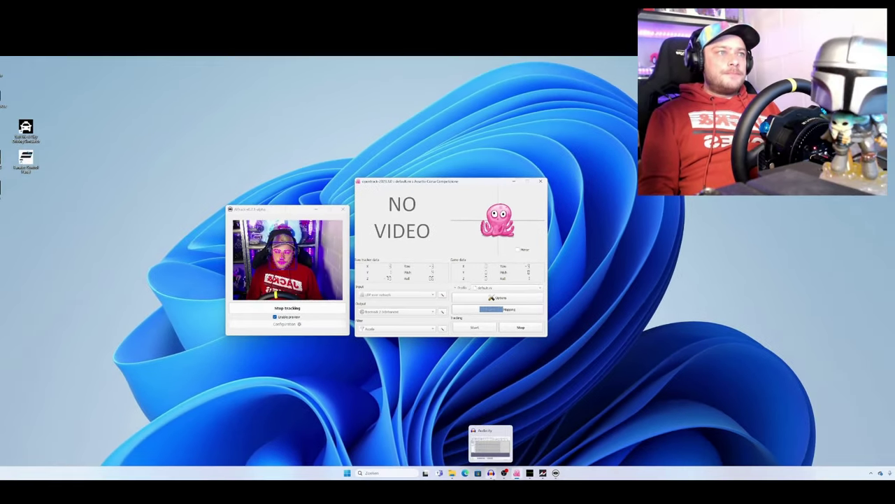
mouse_move(555, 473)
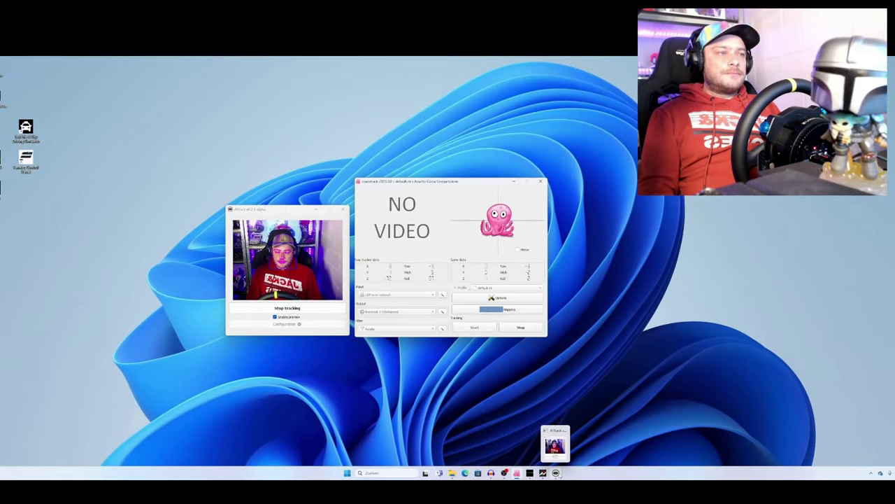
left_click(543, 473)
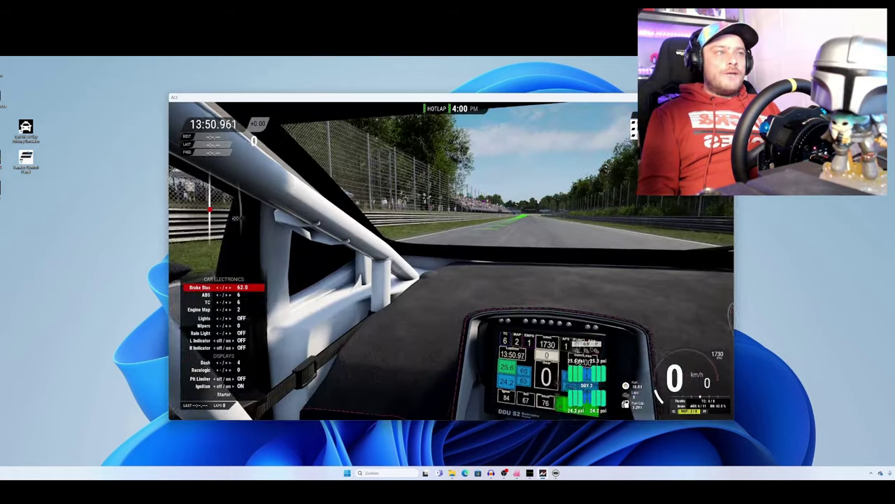